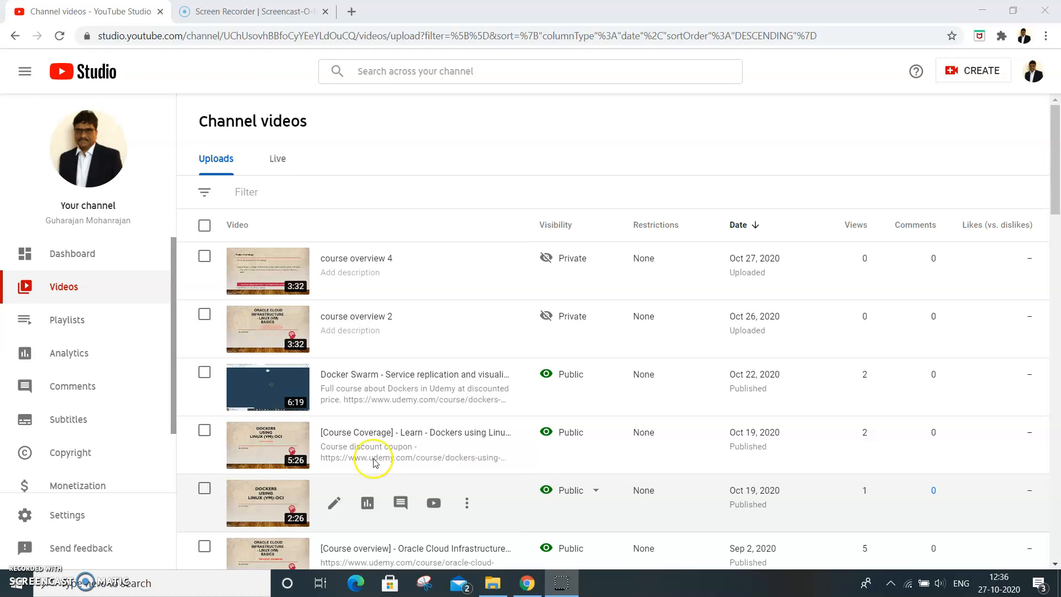
Go to the YouTube home page and open YouTube Studio from the account options
left_click(160, 35)
key("BackSpace")
type("you")
key("Return")
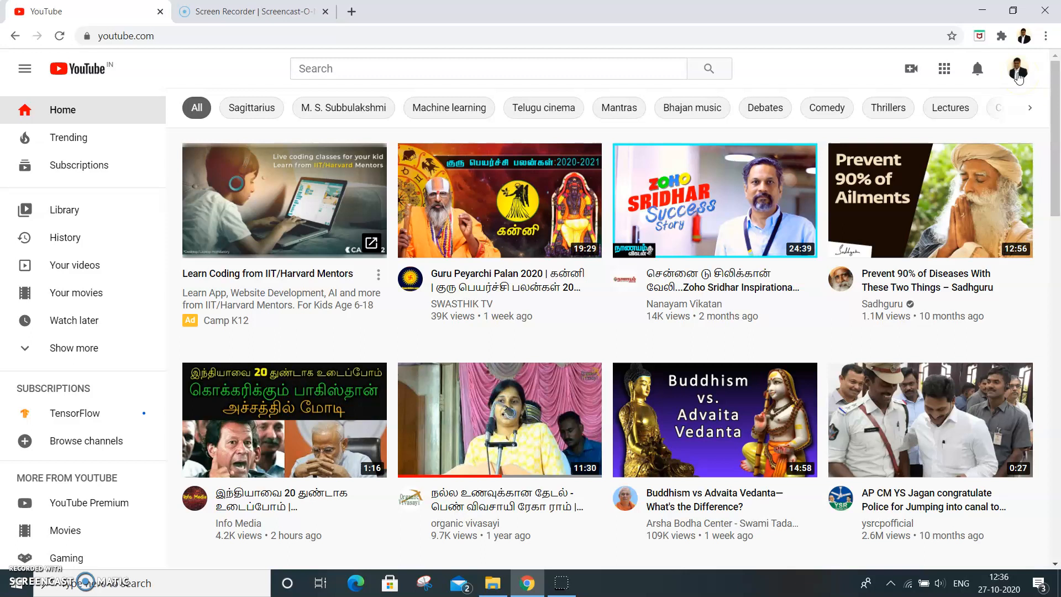
left_click(1018, 72)
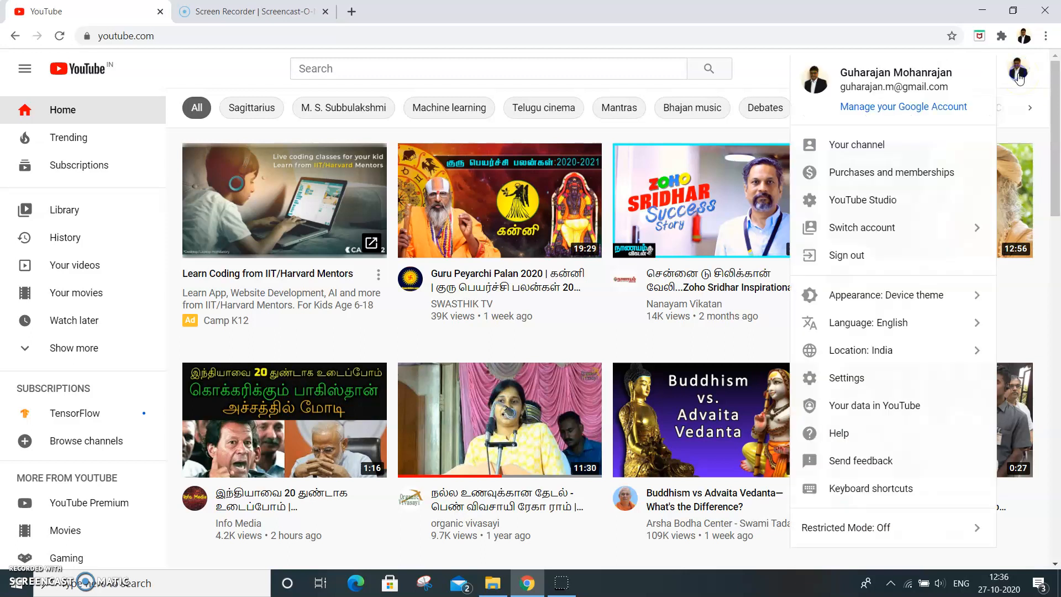
left_click(863, 207)
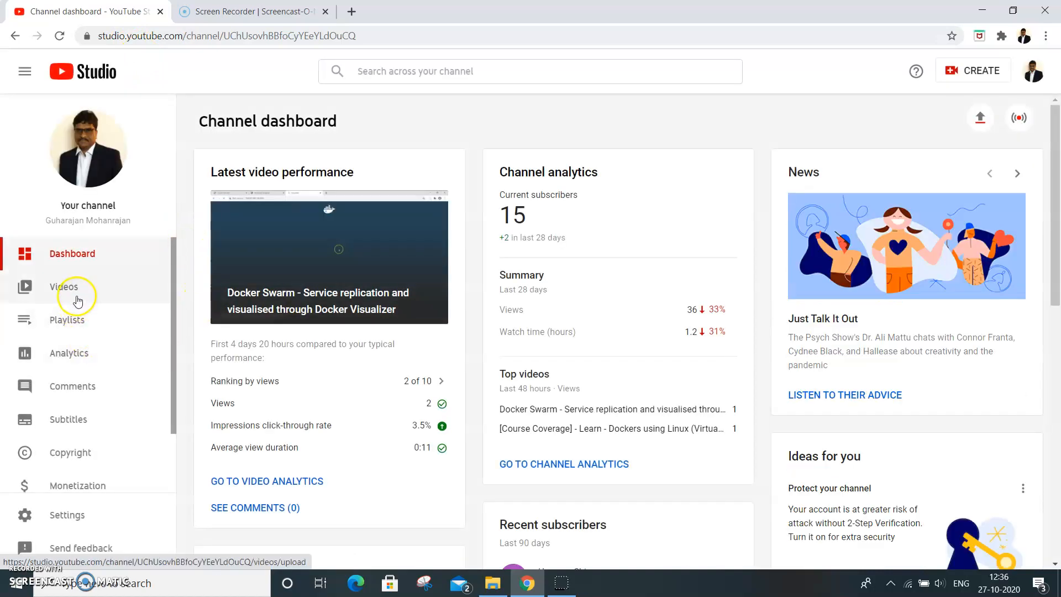
Open the channel video "course overview 4" in the video editor and play it with the sound muted
left_click(76, 295)
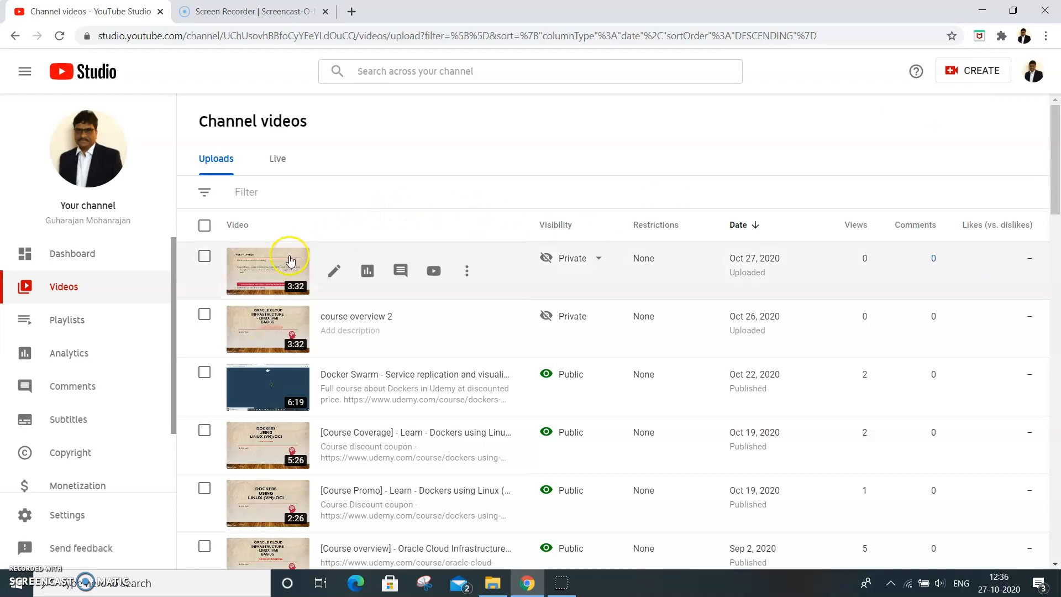
left_click(273, 273)
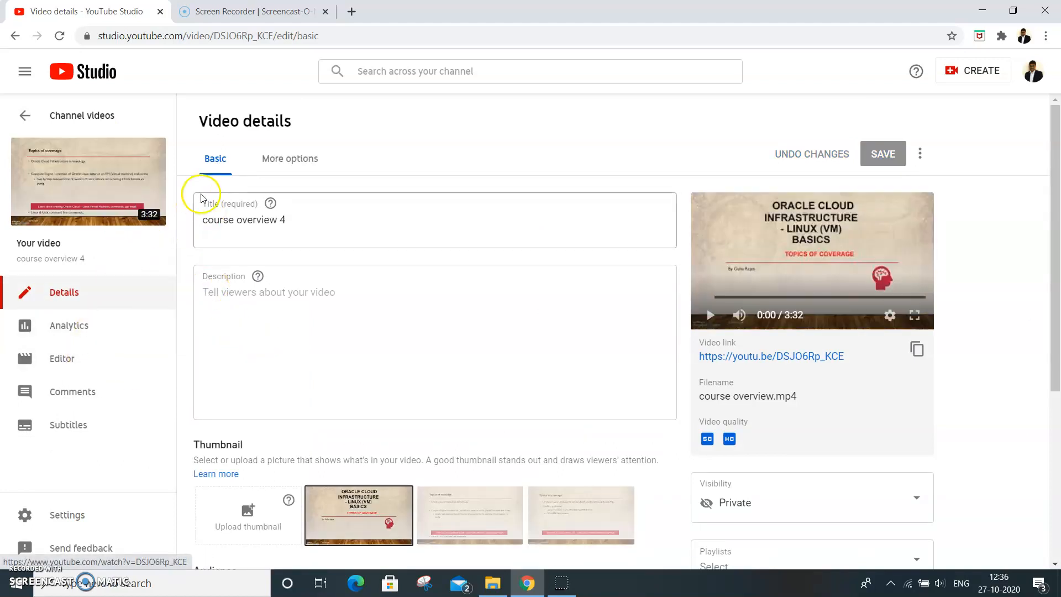
left_click(76, 365)
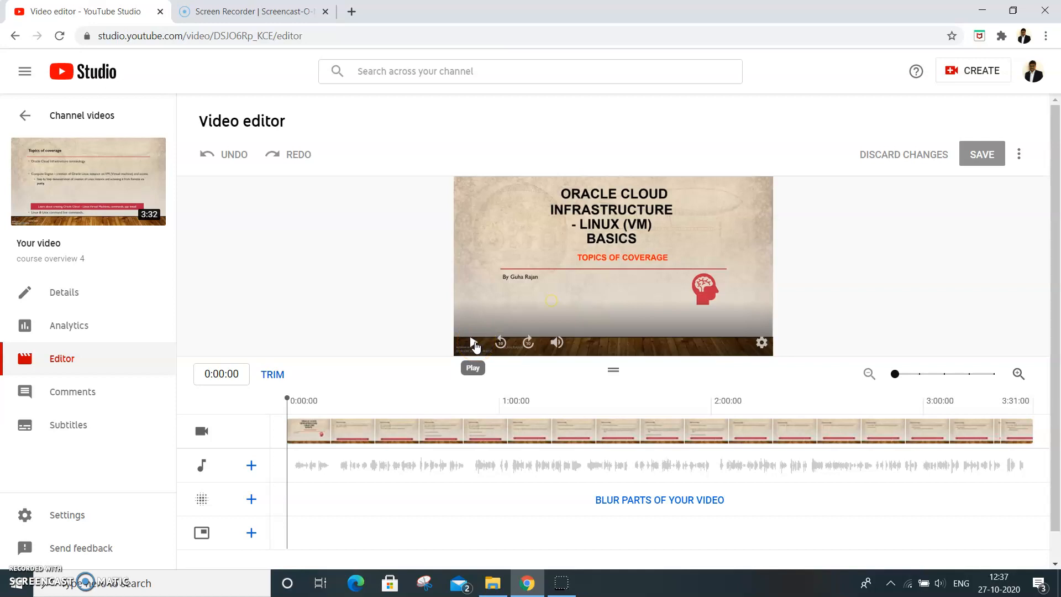
left_click(557, 343)
left_click(472, 342)
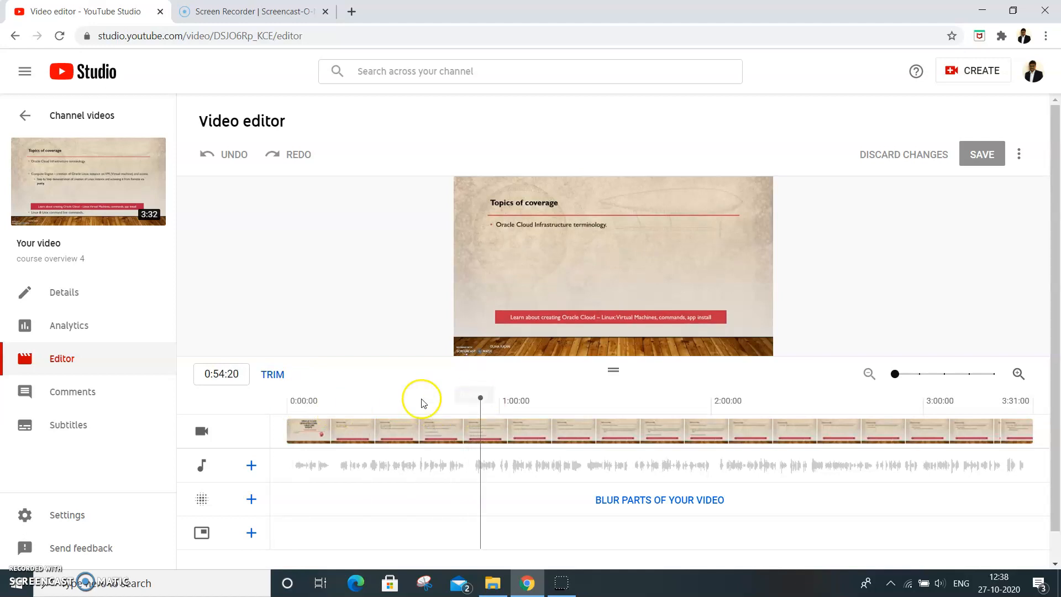
Start trimming the video and add a split at about 1:34
left_click(272, 374)
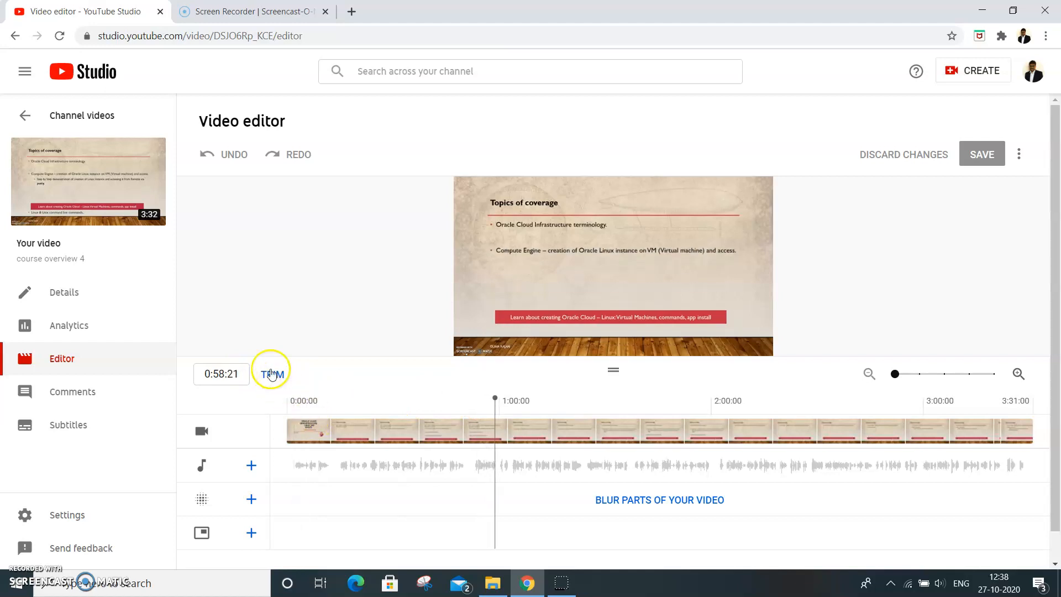
left_click(272, 374)
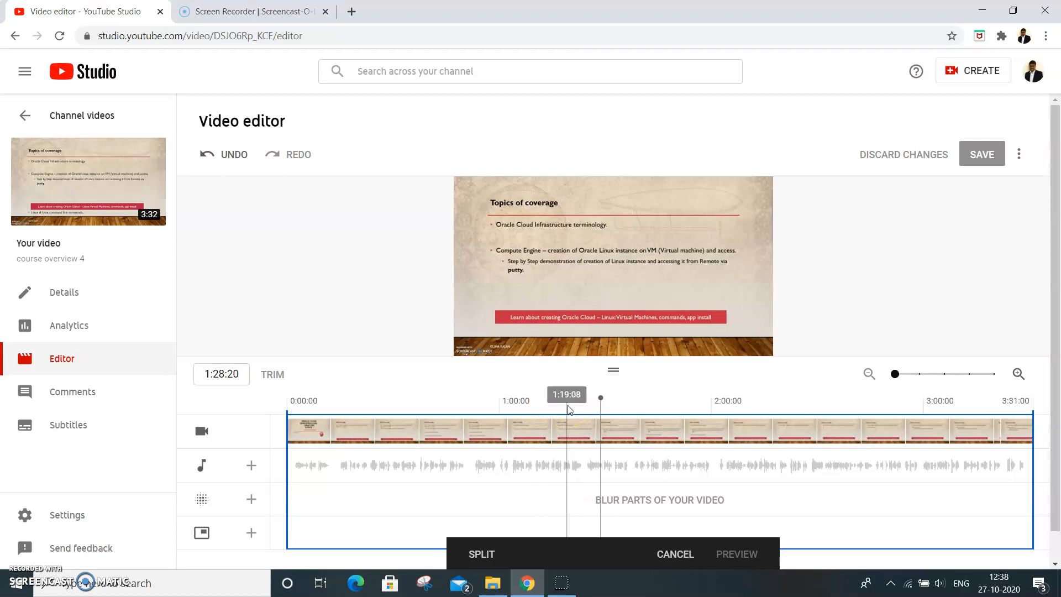
left_click(514, 424)
left_click(480, 554)
left_click(481, 554)
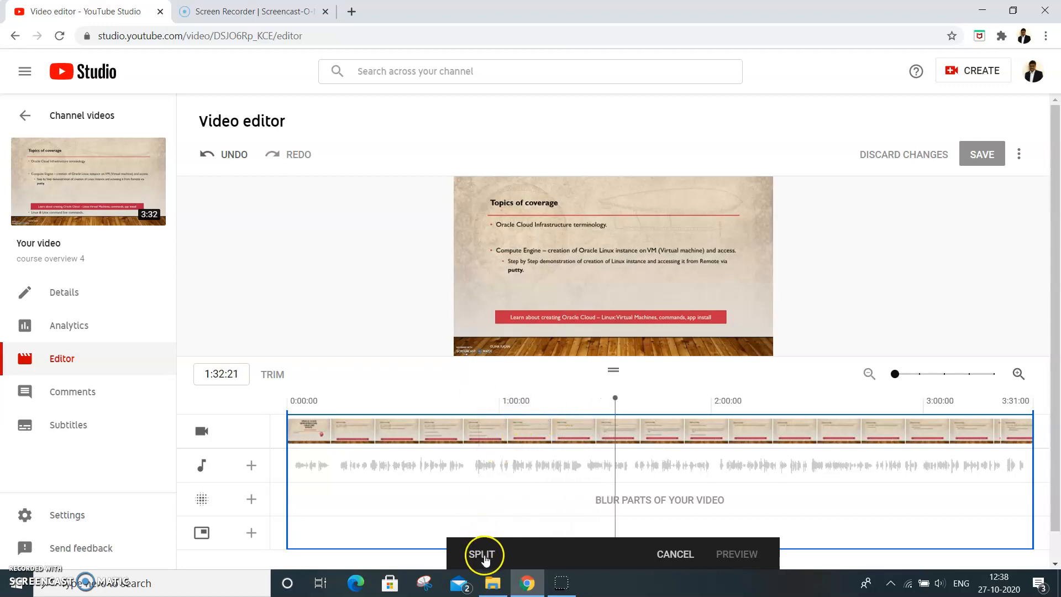
left_click(475, 556)
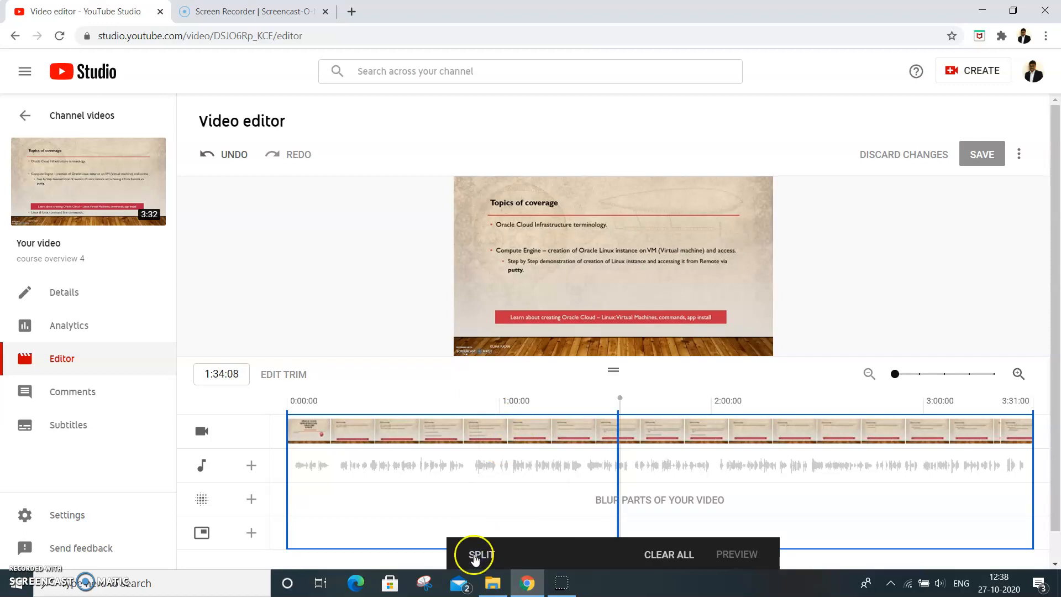
Adjust the split's edges to cut out the section from about 1:01 to about 1:18
left_click(508, 418)
left_click(508, 418)
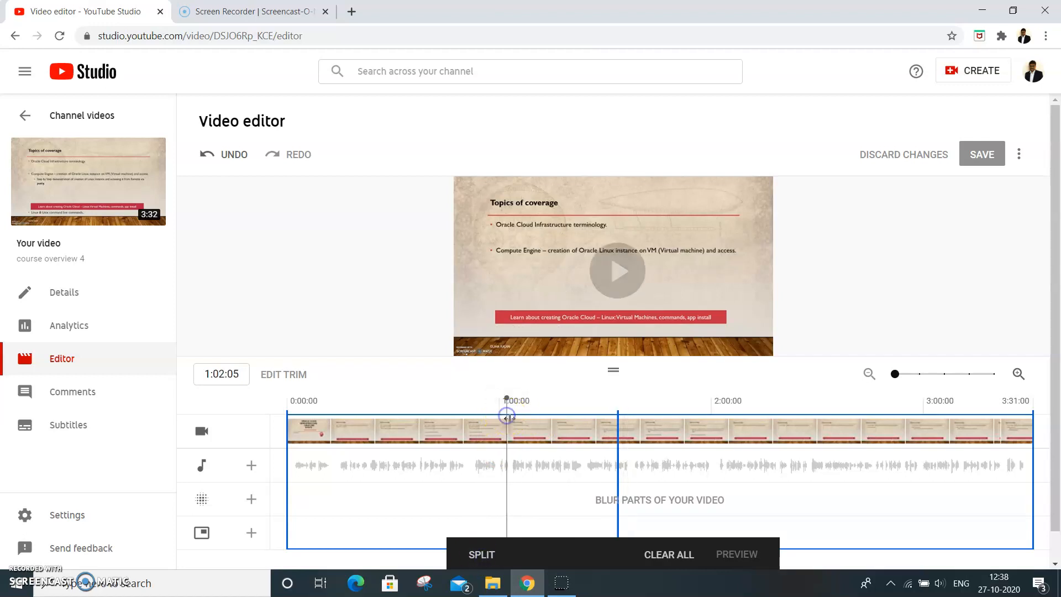
left_click_drag(616, 420, 502, 415)
left_click(617, 415)
left_click_drag(618, 412, 563, 414)
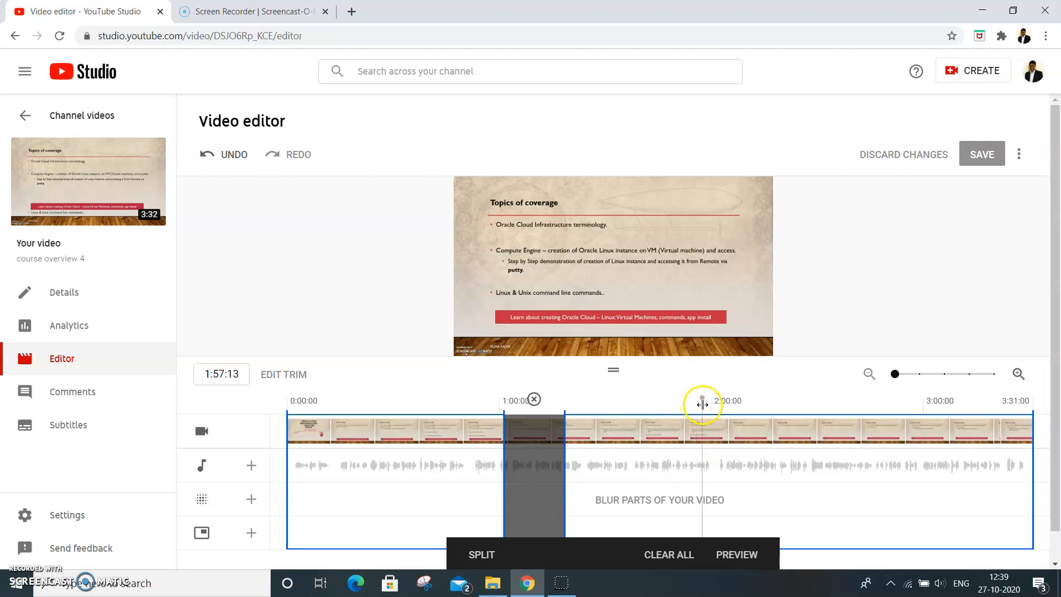
Play the video from shortly before the cut section to check how playback passes over it
left_click(514, 400)
left_click_drag(504, 402, 435, 398)
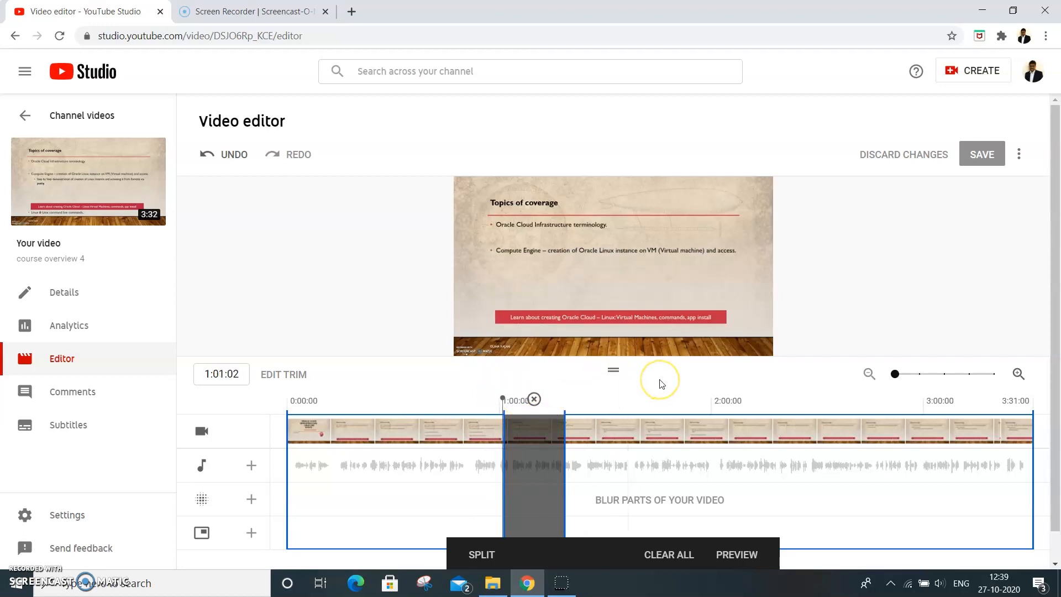
left_click(478, 428)
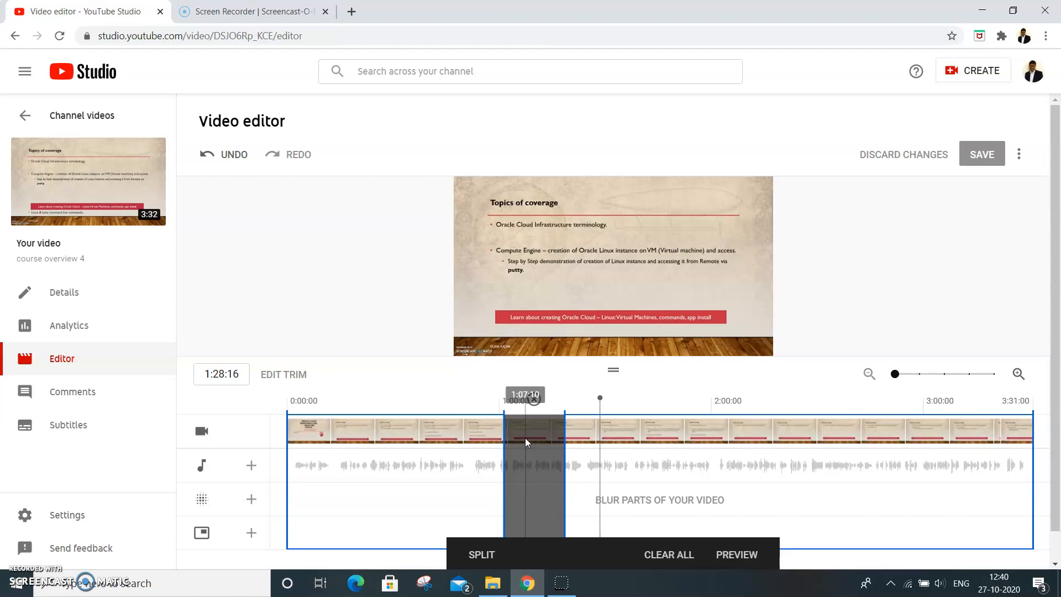
Add a second split at about 1:32 and extend it to cut out the section up to about 1:39
left_click(583, 475)
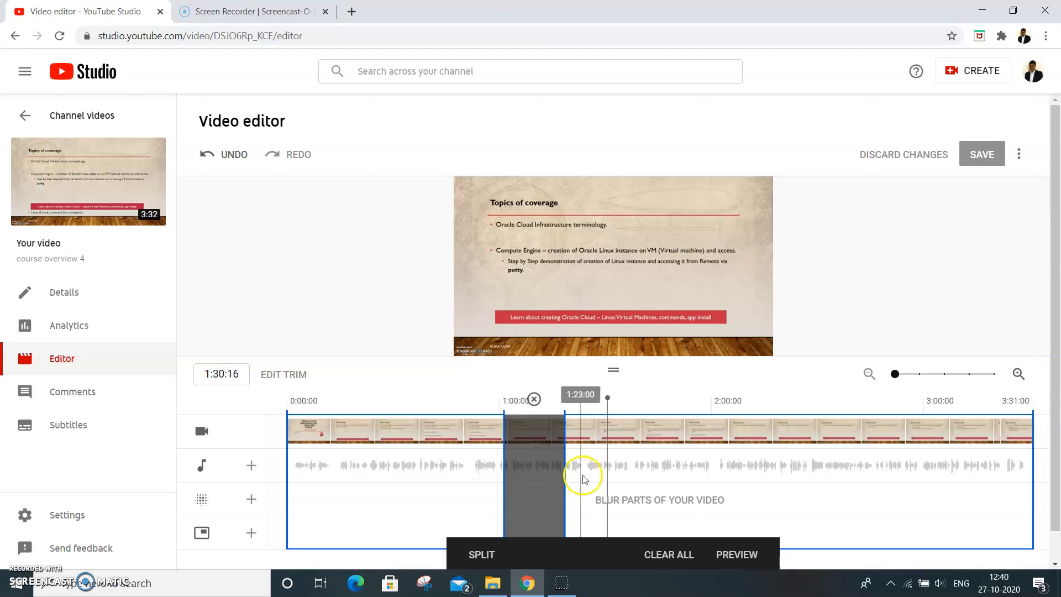
left_click(487, 554)
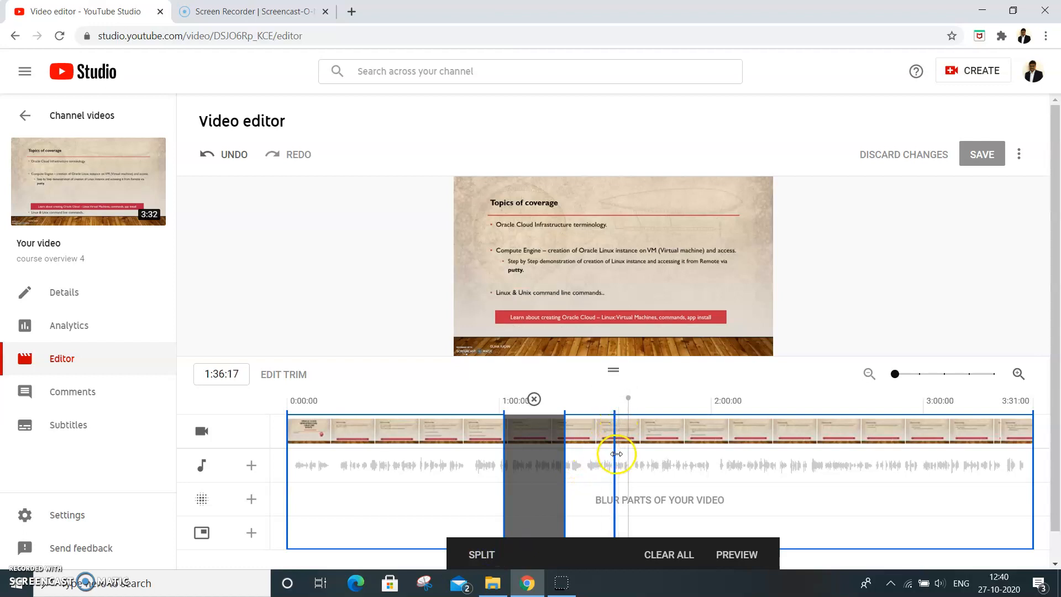
left_click_drag(616, 454, 639, 457)
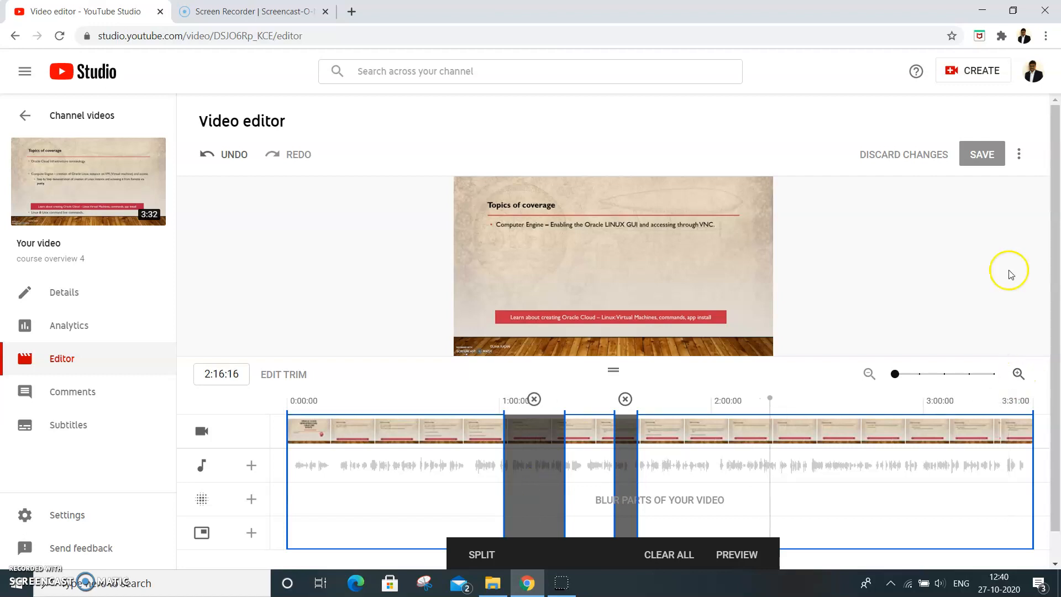
Play the video from near its beginning and preview the edit with both cuts applied
scroll(1055, 261, "down", 1)
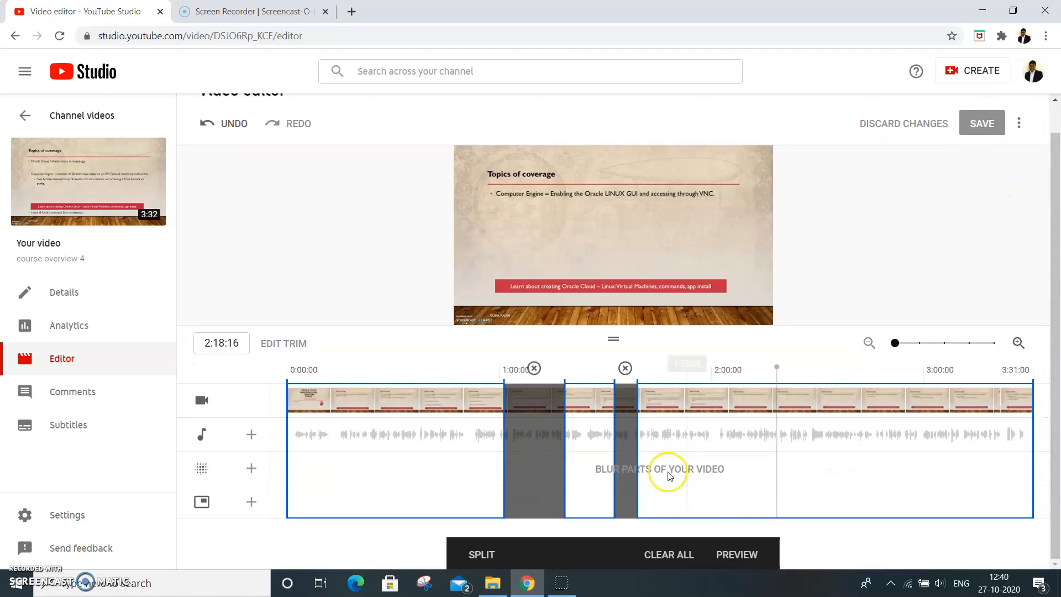
left_click(323, 402)
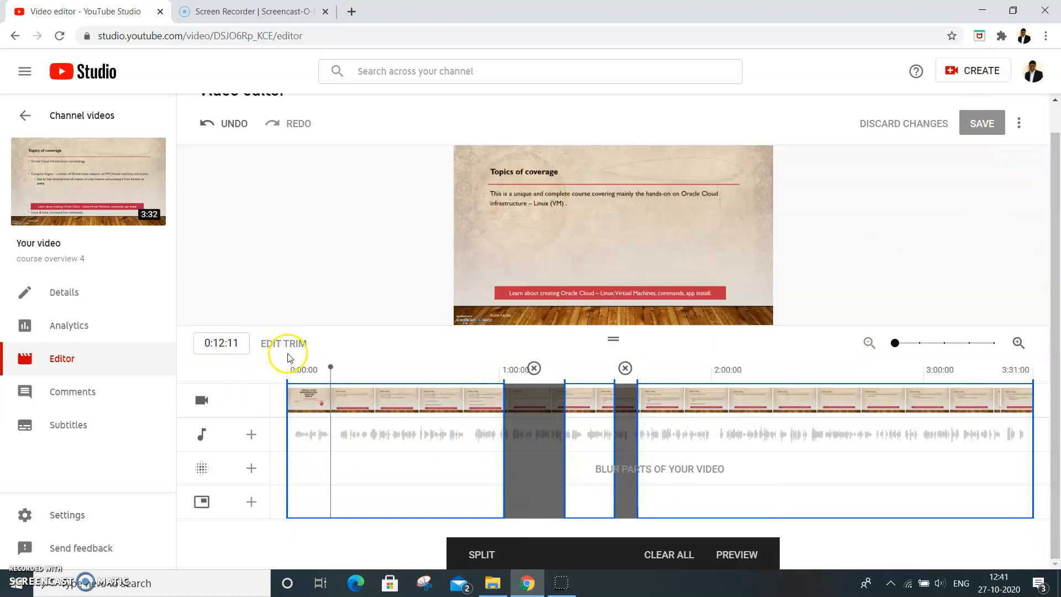
scroll(1011, 232, "up", 1)
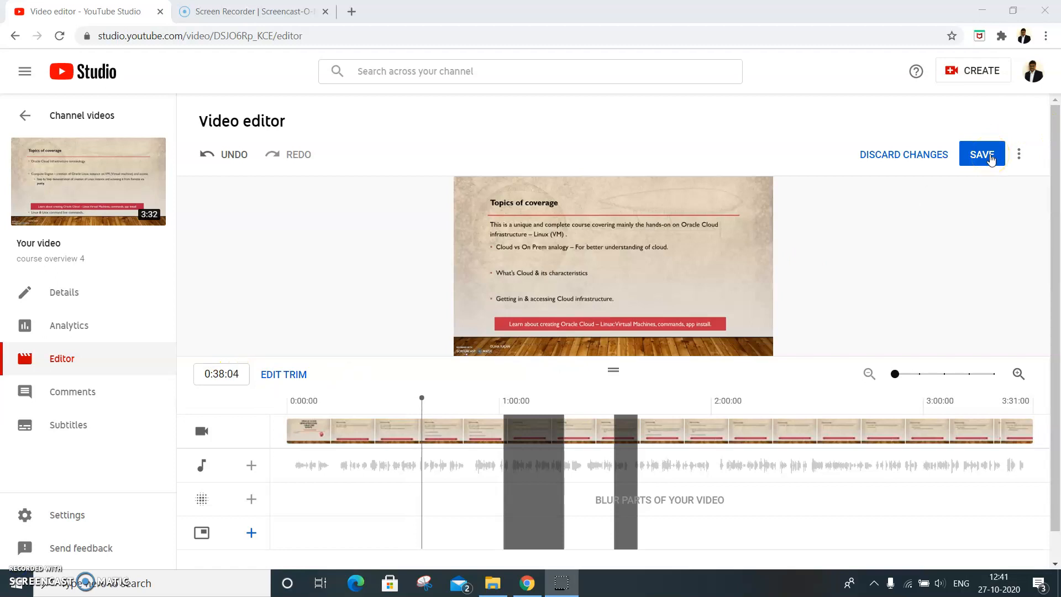
Save the trimmed video, confirming the changes, and return to its details page
left_click(990, 158)
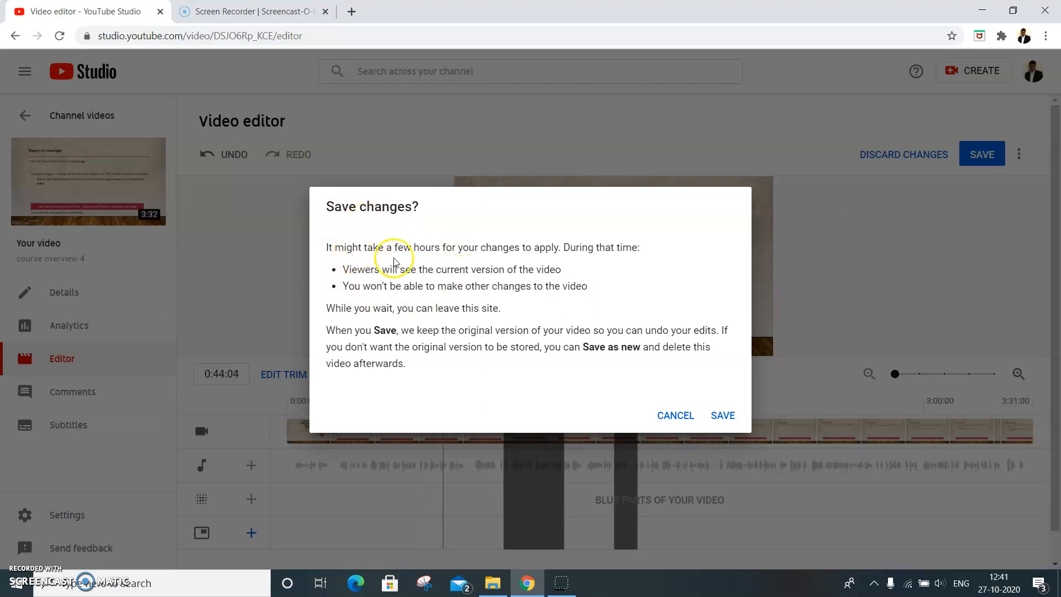
left_click(723, 418)
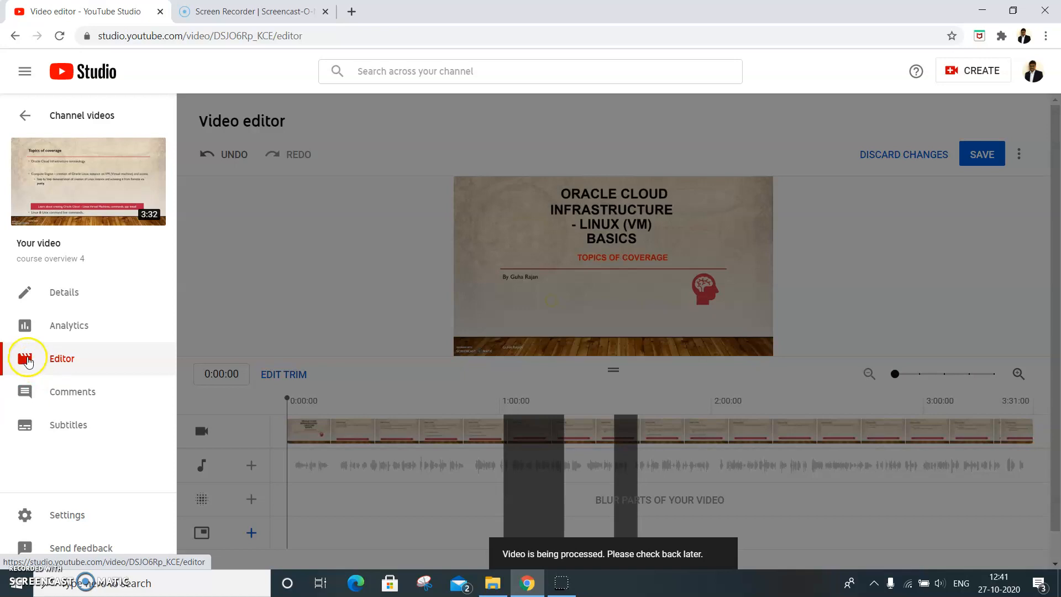
left_click(69, 299)
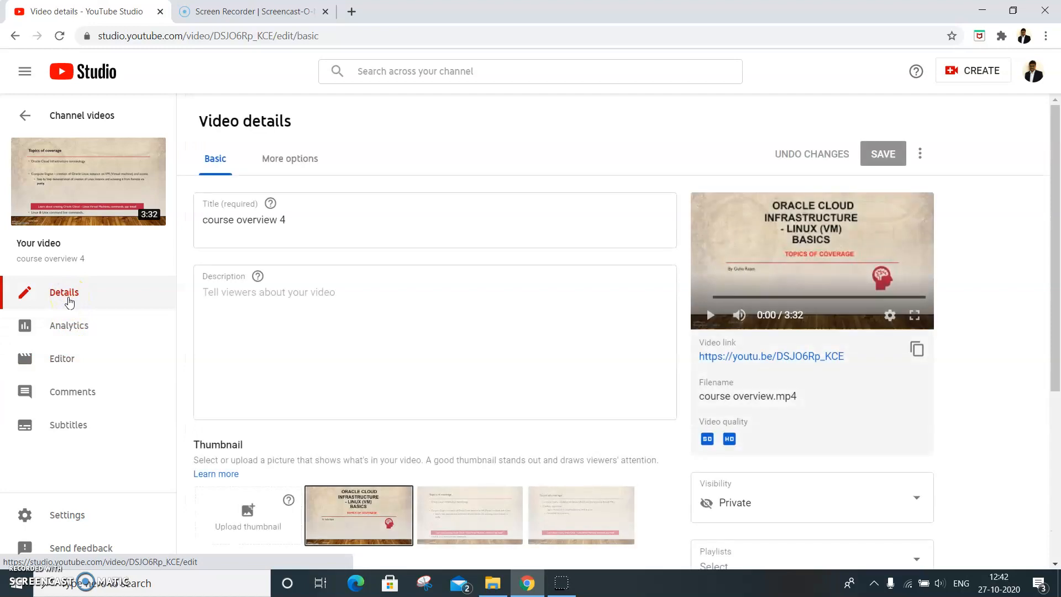